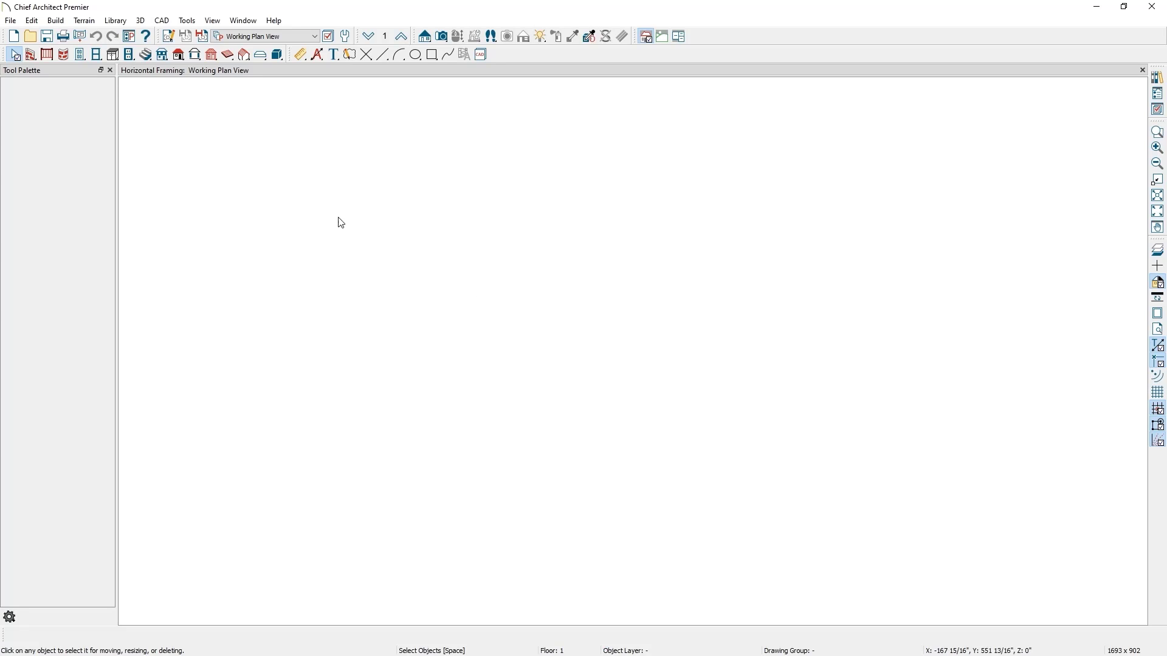
- Open Build > Wall > Define Wall Types to view the Siding-6 wall layers
click(56, 21)
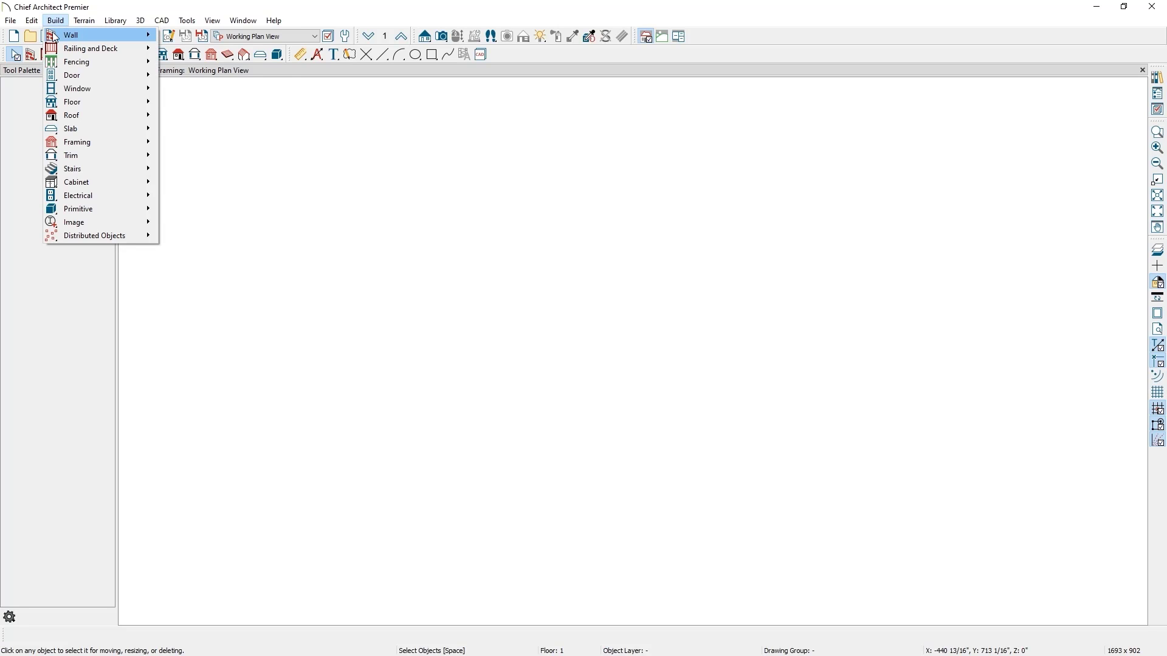
mouse_move(70, 35)
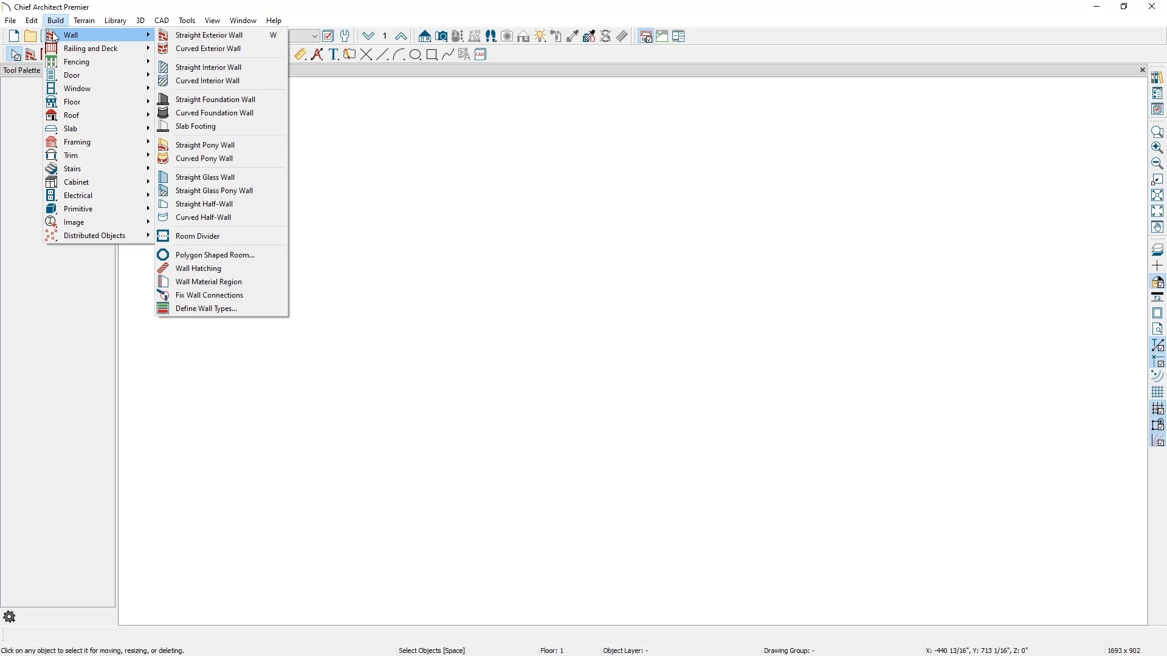
click(270, 309)
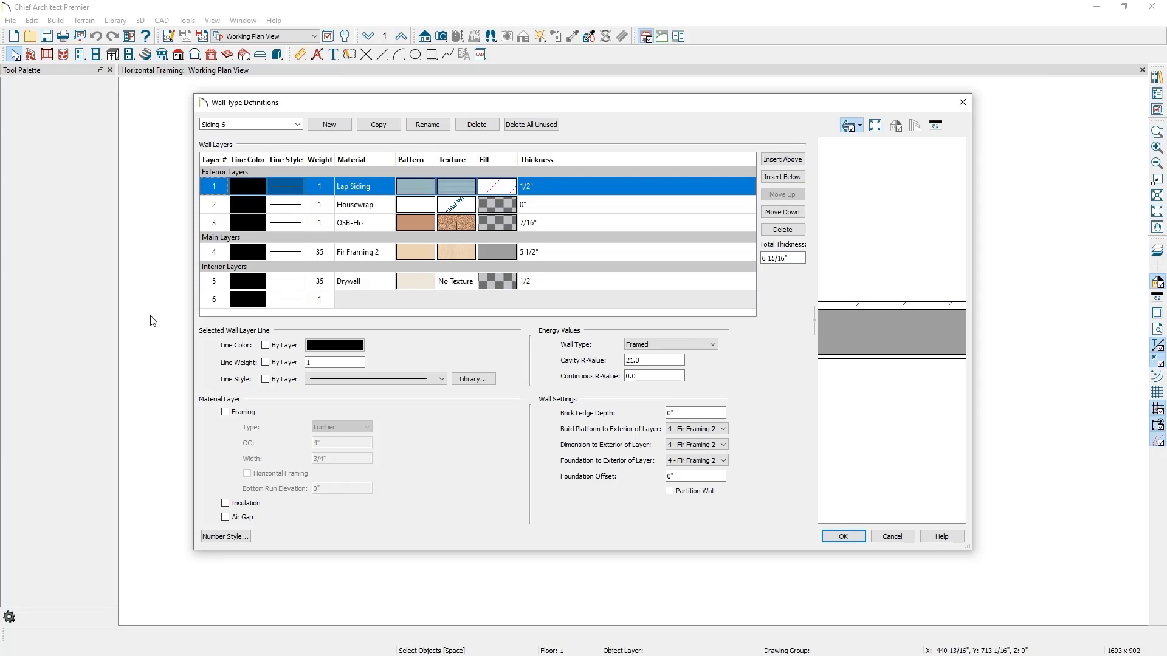
- Copy the Frame-5 1/2 wall type and name the copy EXTERIOR WALL
click(297, 125)
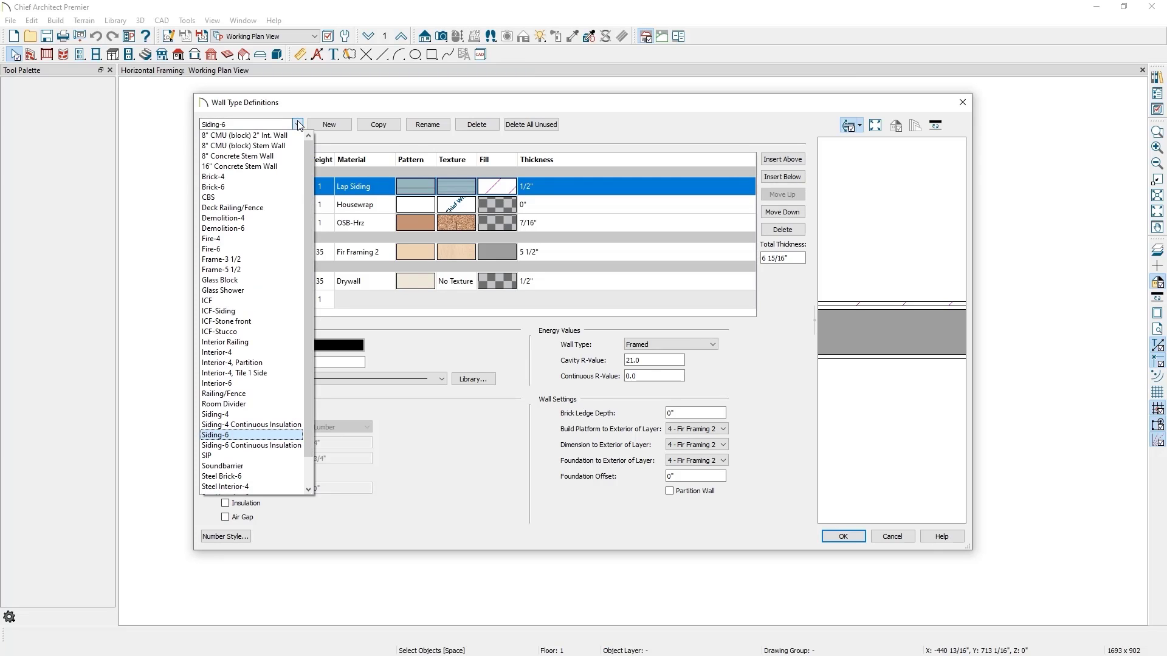
click(266, 271)
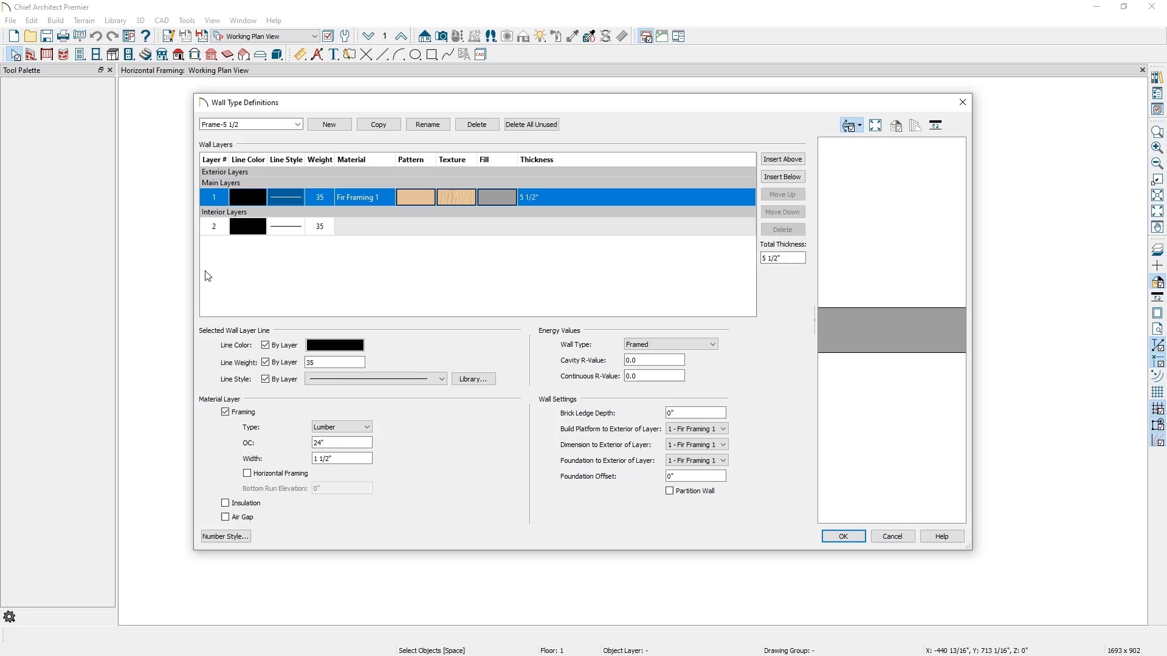
click(390, 124)
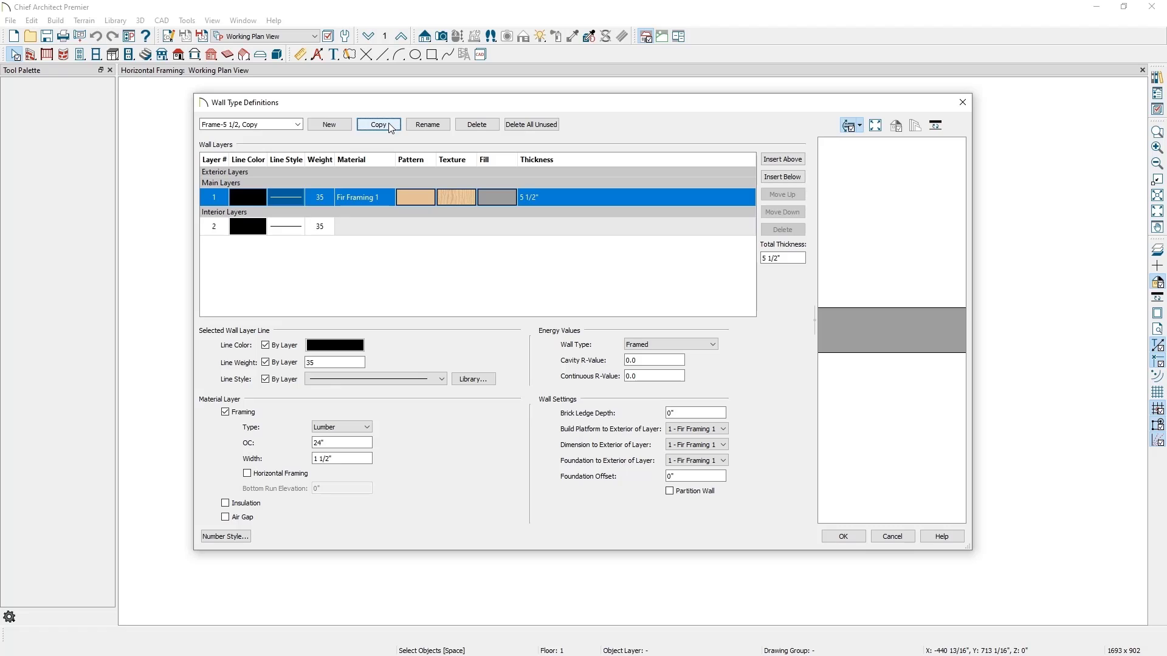
click(389, 125)
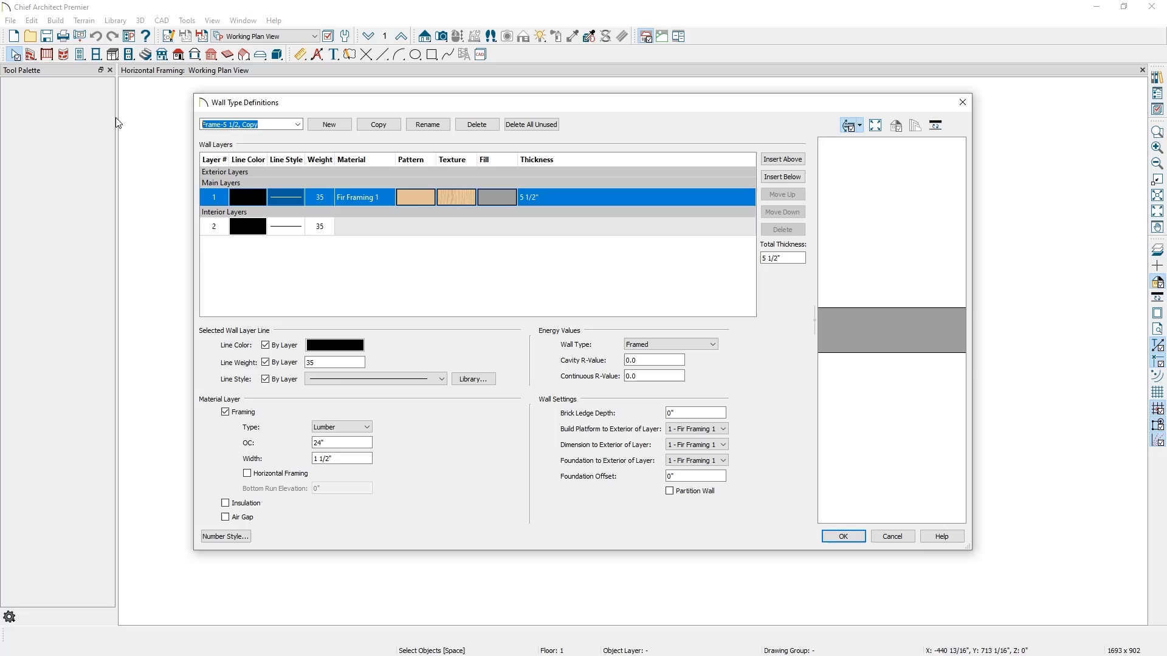
text(EXTERIOR WALL)
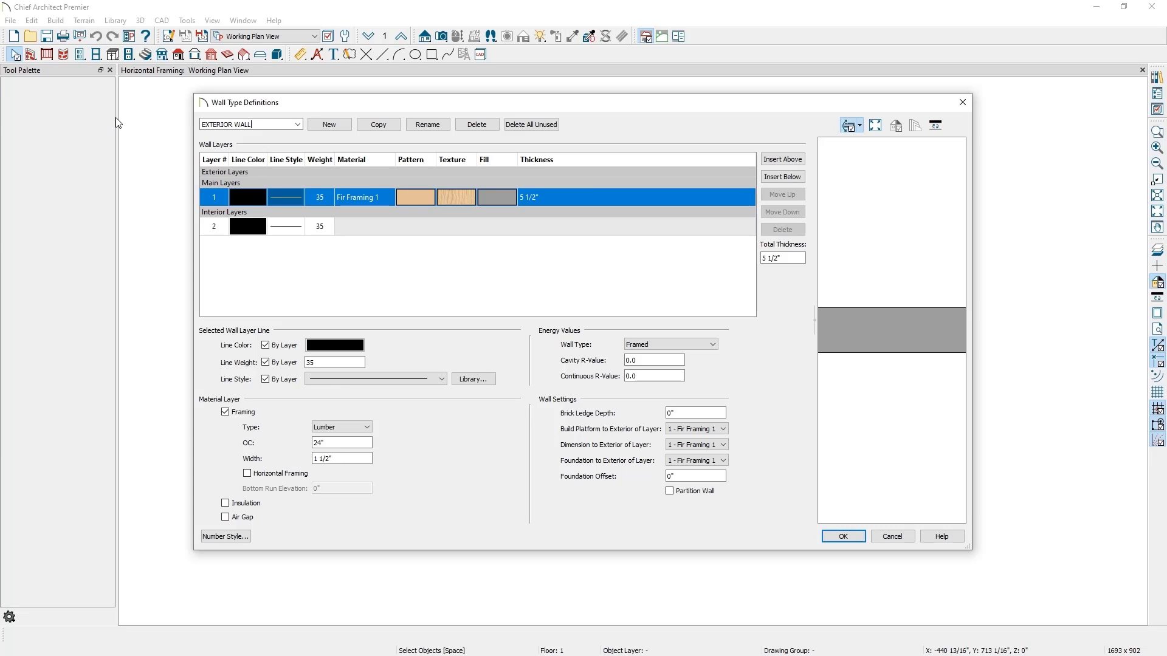
- Make the framing layer 7 1/2" thick with 7 1/2" posts at 96" OC, then duplicate it
click(526, 196)
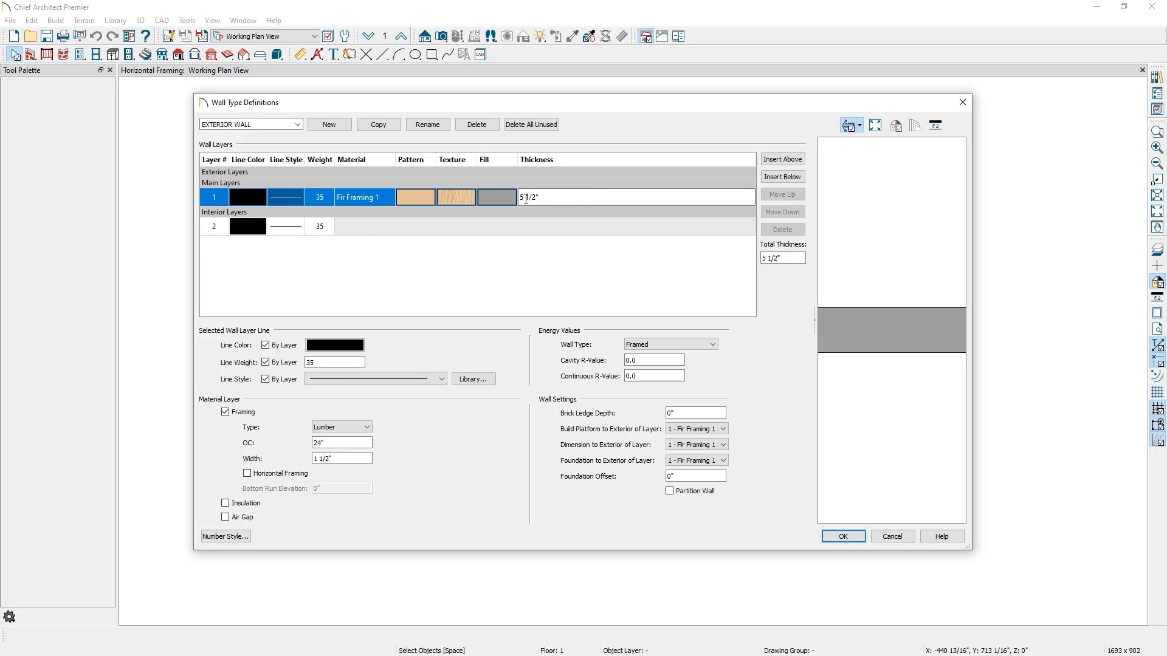
key(BackSpace)
text(7)
click(363, 459)
key(Delete)
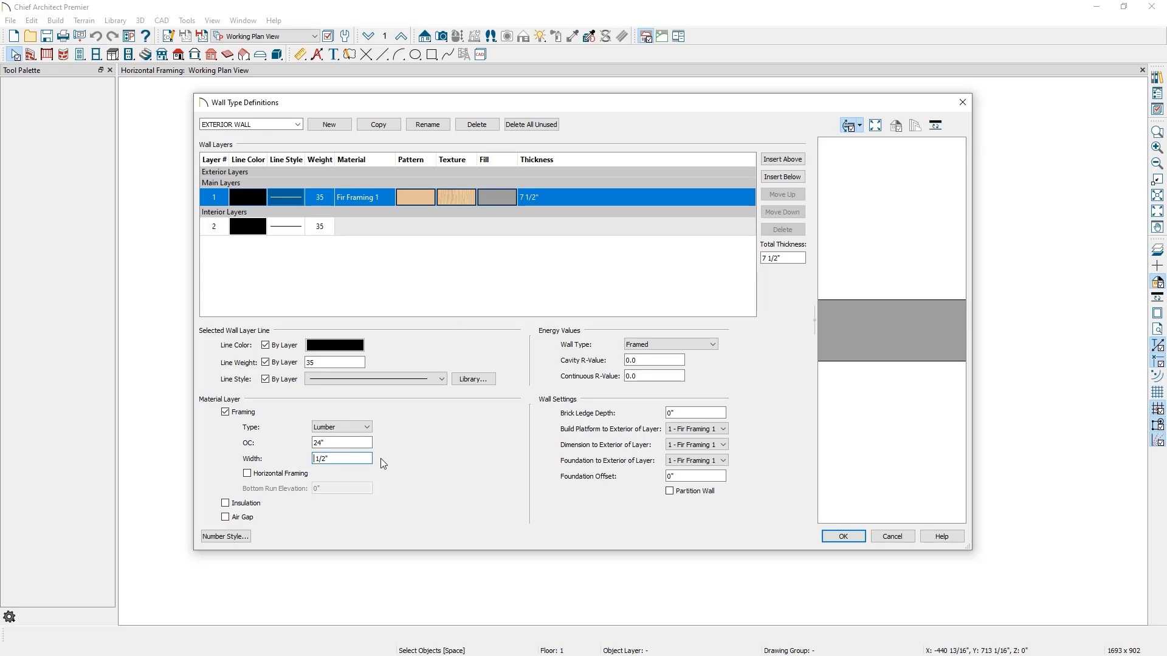
text(7)
key(shift+Tab)
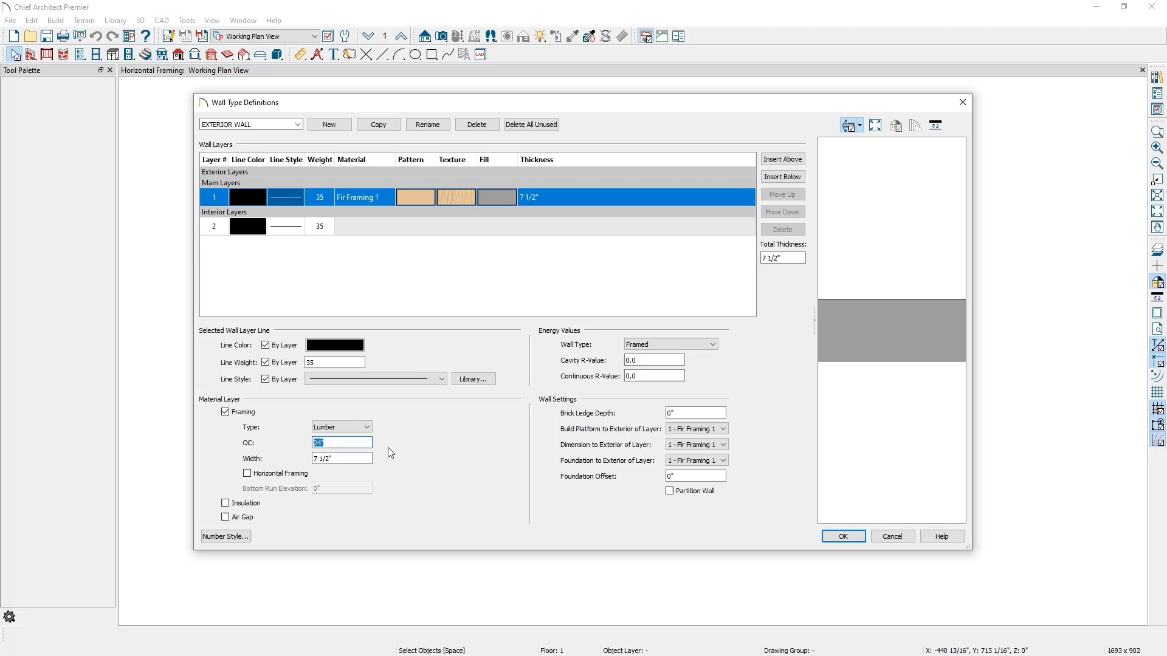
text(96)
key(Tab)
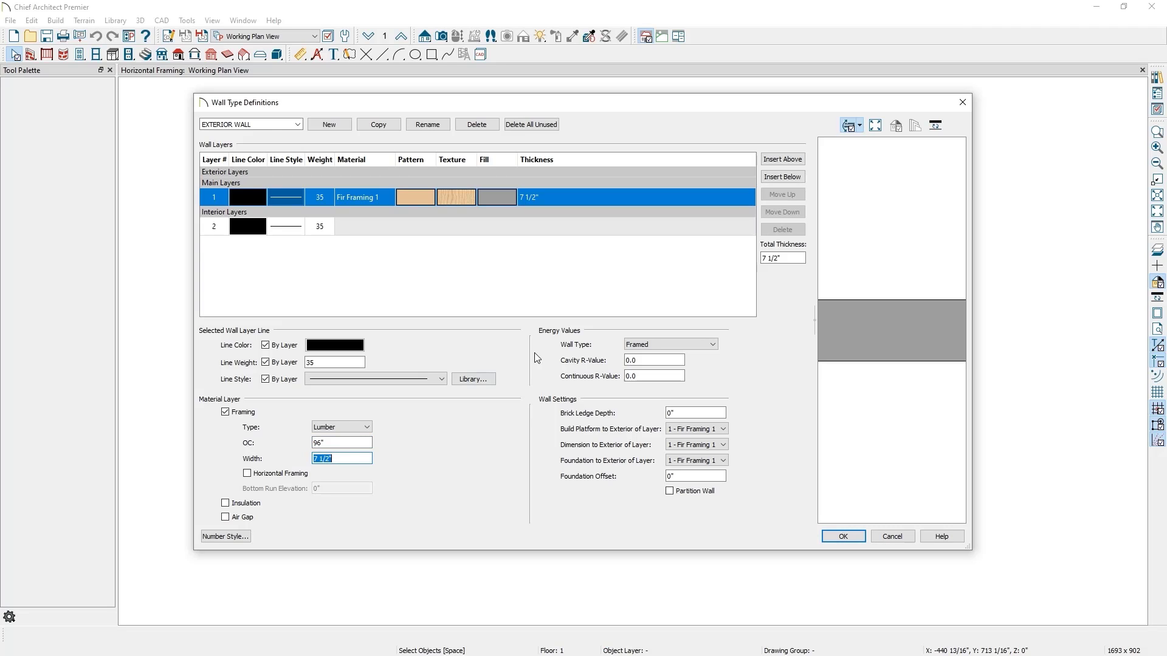
click(777, 160)
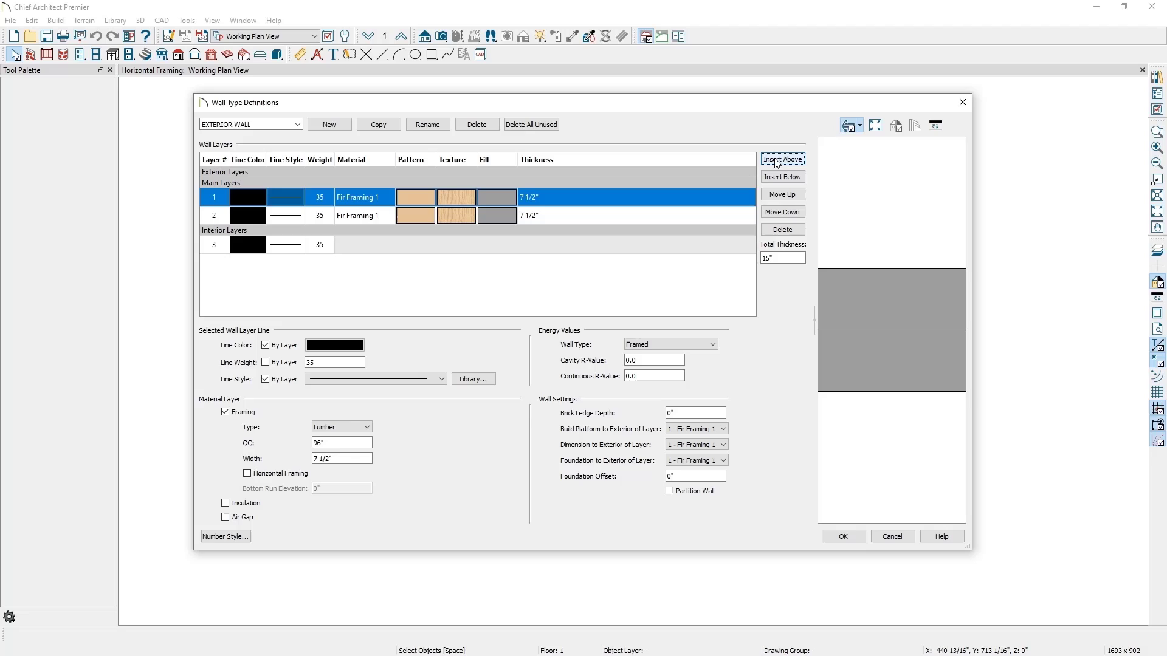
- Move the new first framing layer up into the Exterior Layers
click(781, 195)
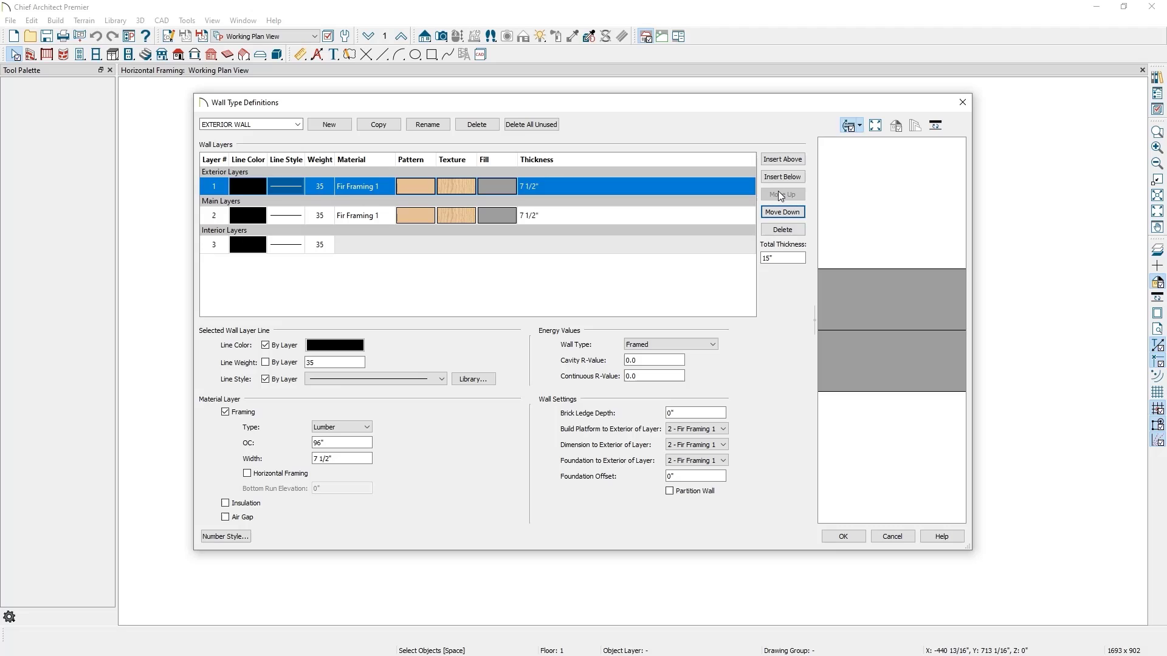
- Make the exterior layer 1 1/2" thick horizontal framing, 5 1/2" wide at 24" OC
click(522, 187)
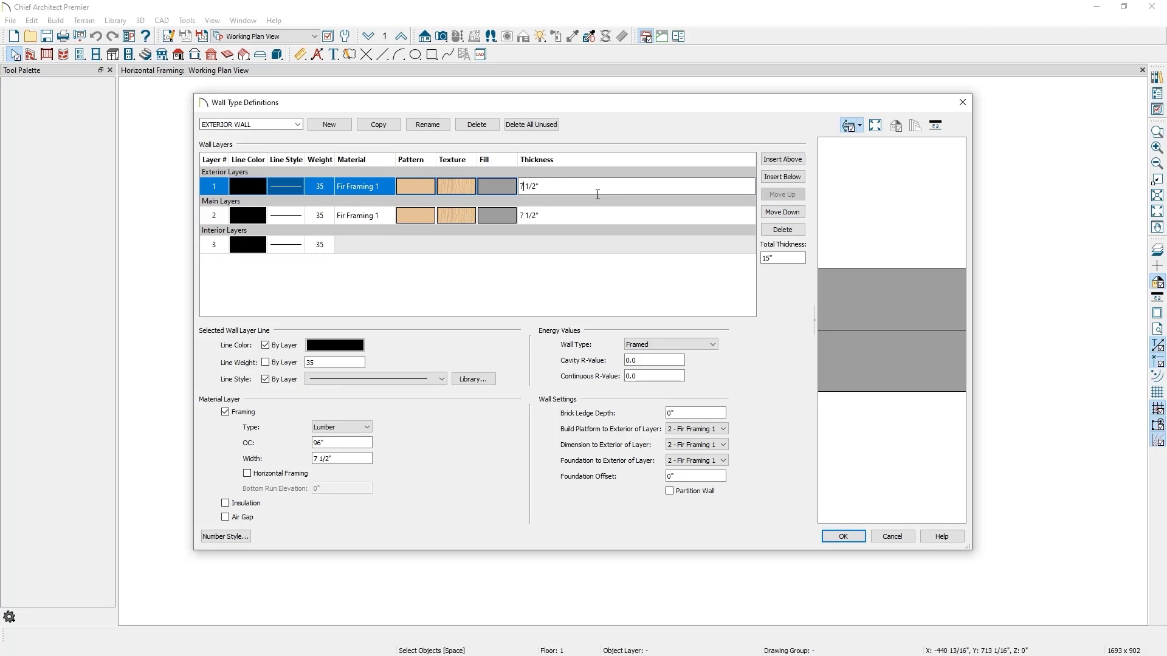
key(BackSpace)
text(1)
click(316, 443)
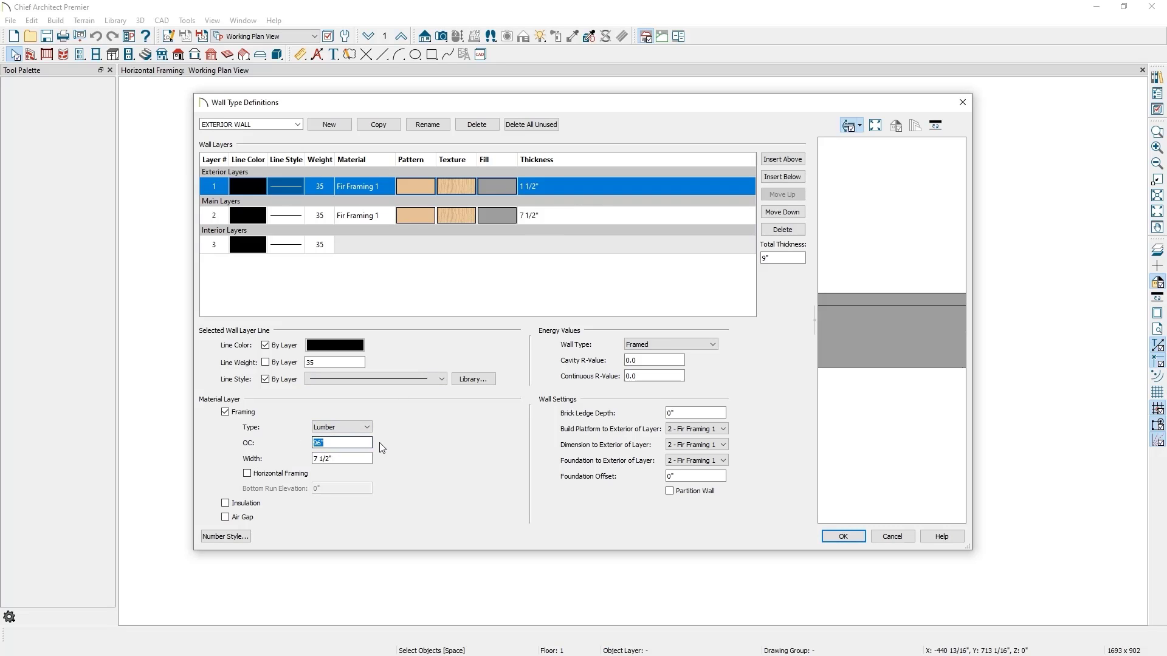
text(24)
click(368, 460)
click(369, 462)
key(Home)
key(Delete)
text(5)
click(281, 480)
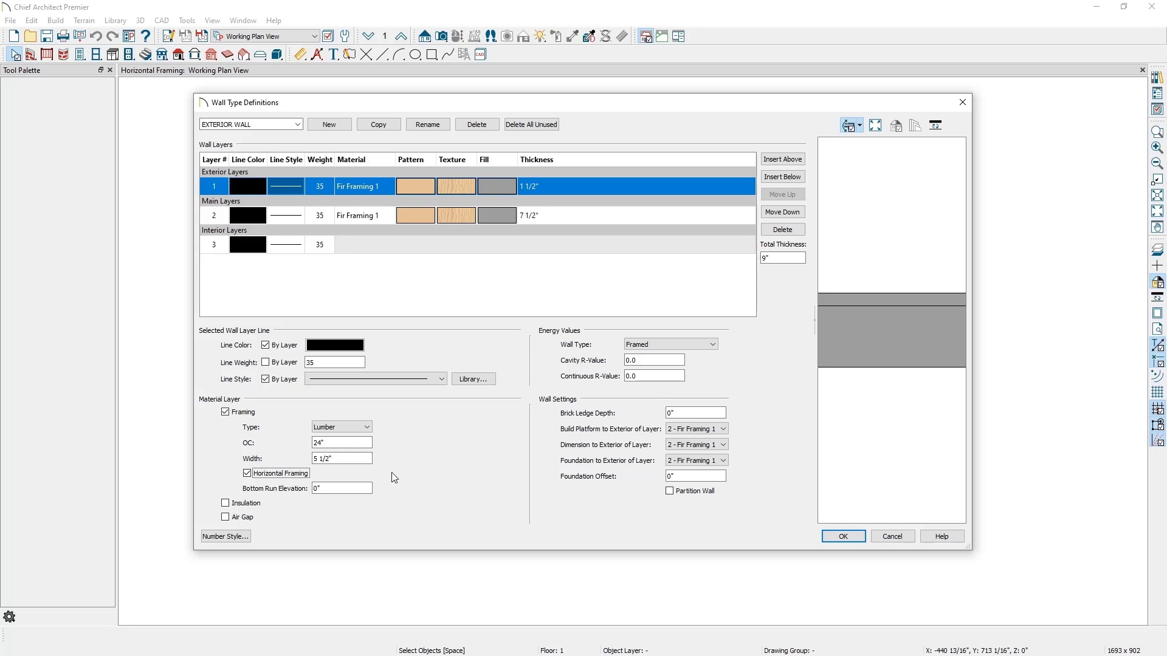
- Add a new outer layer and give it the White Corrugated Metal material
click(783, 159)
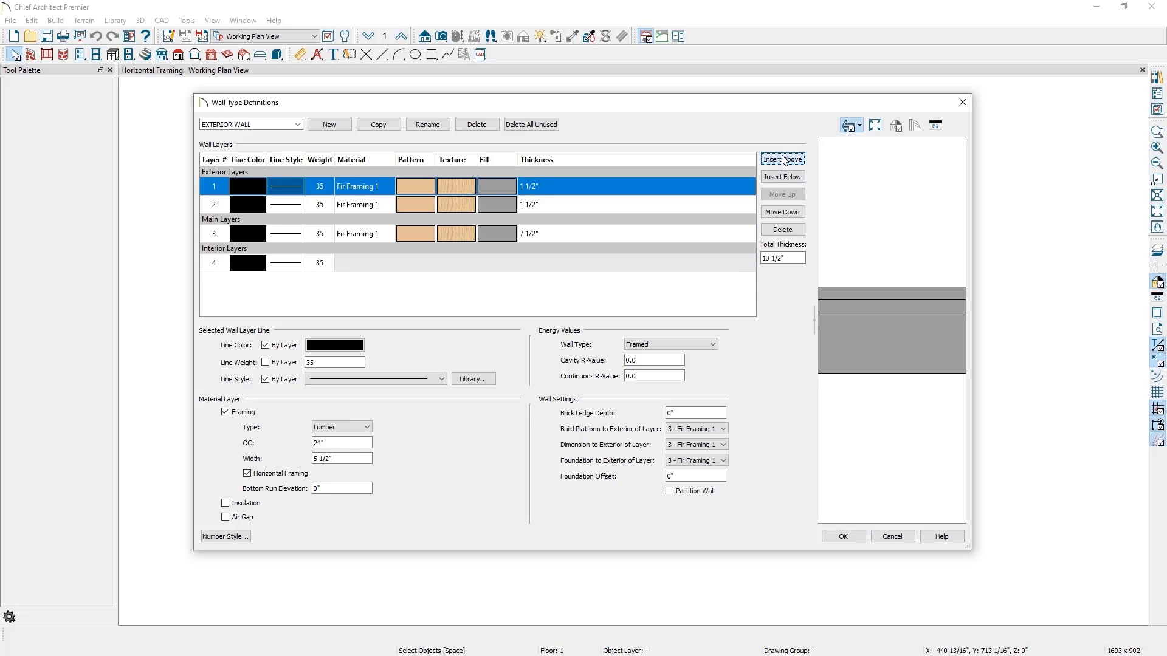
click(367, 187)
click(423, 156)
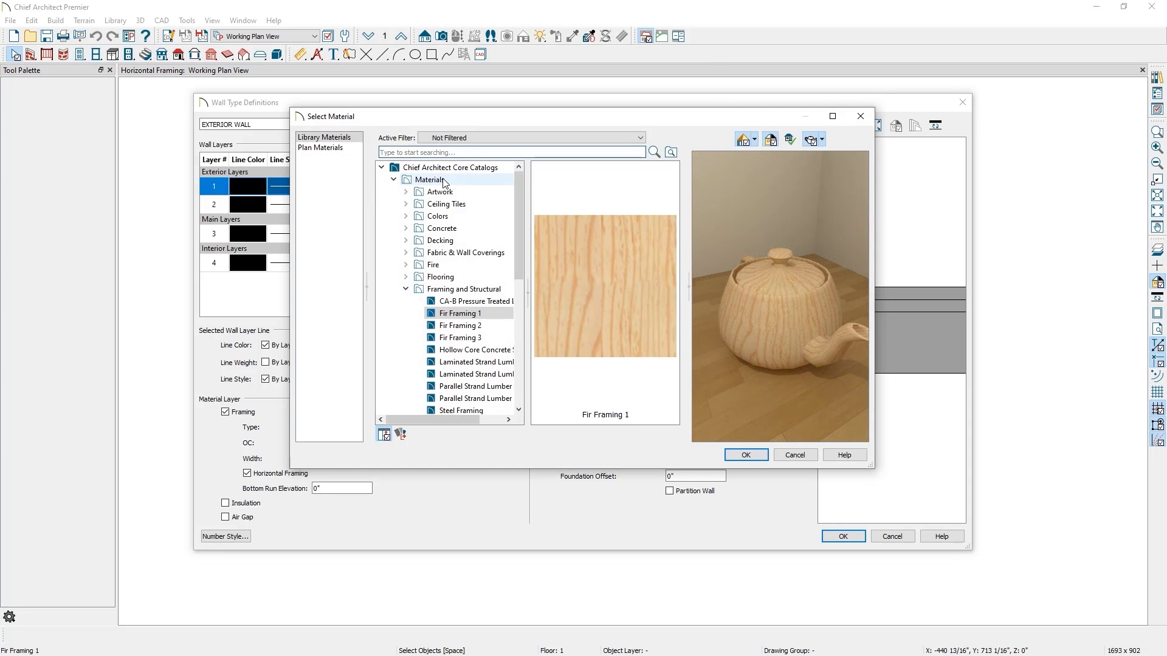
text(white corru)
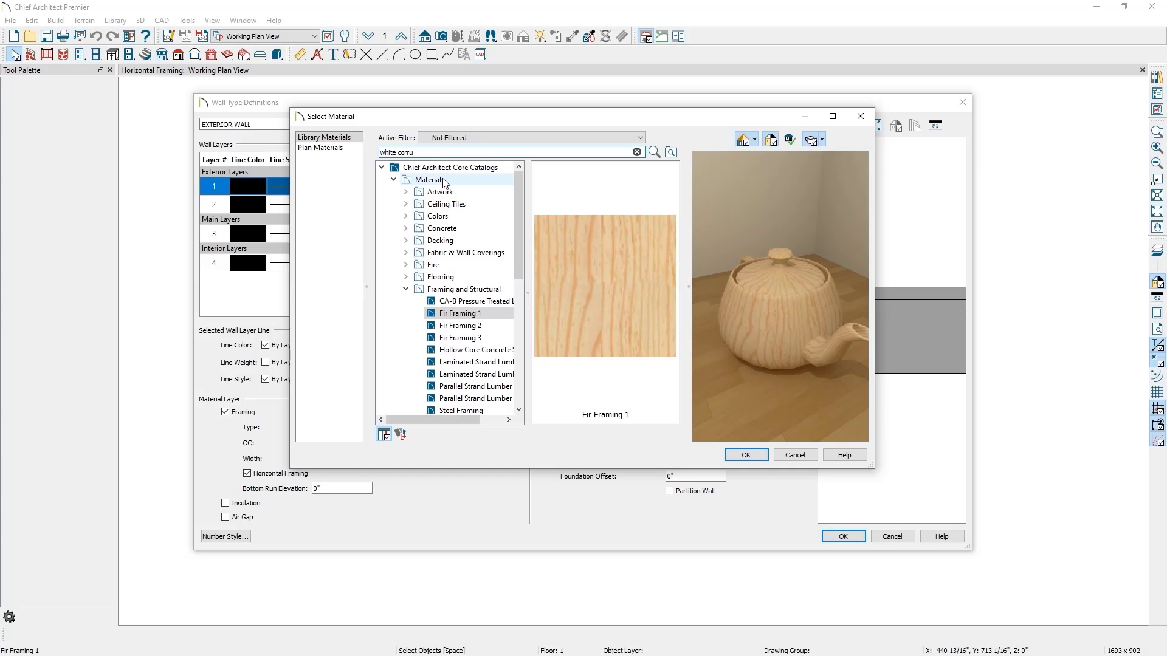
key(Return)
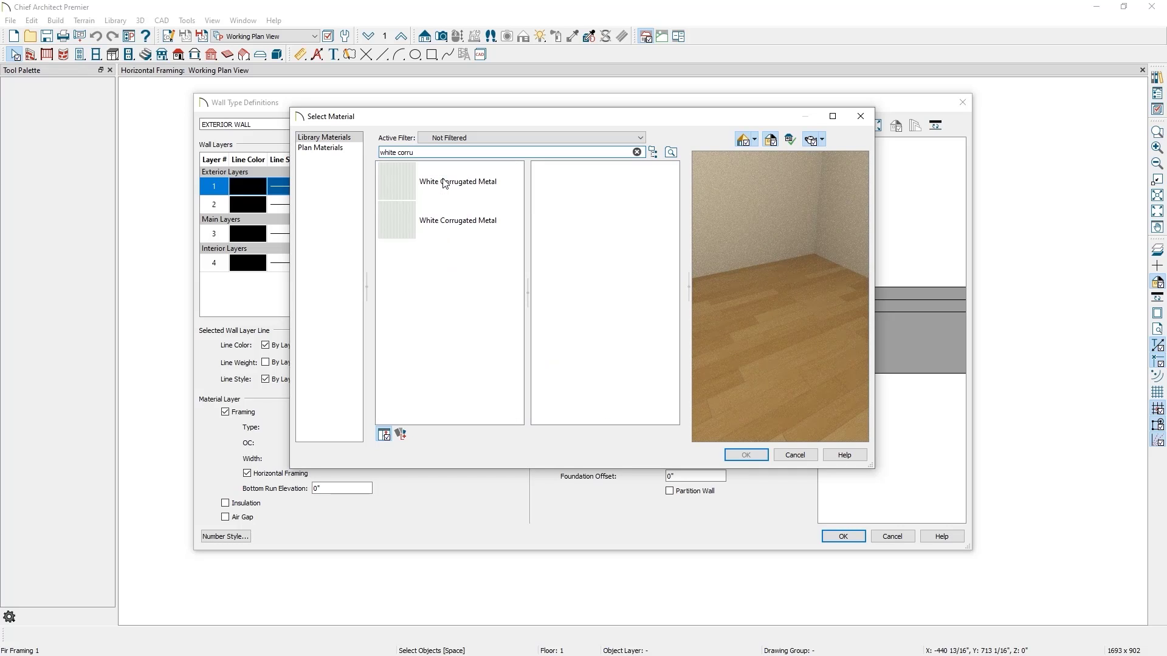
click(445, 182)
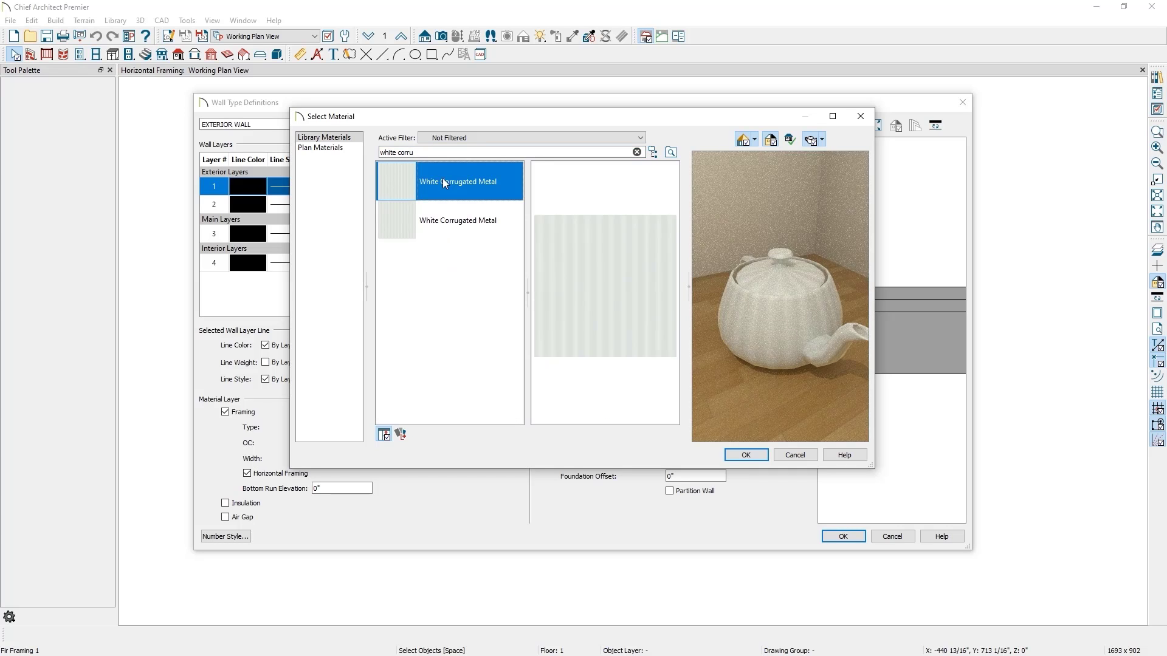
click(742, 455)
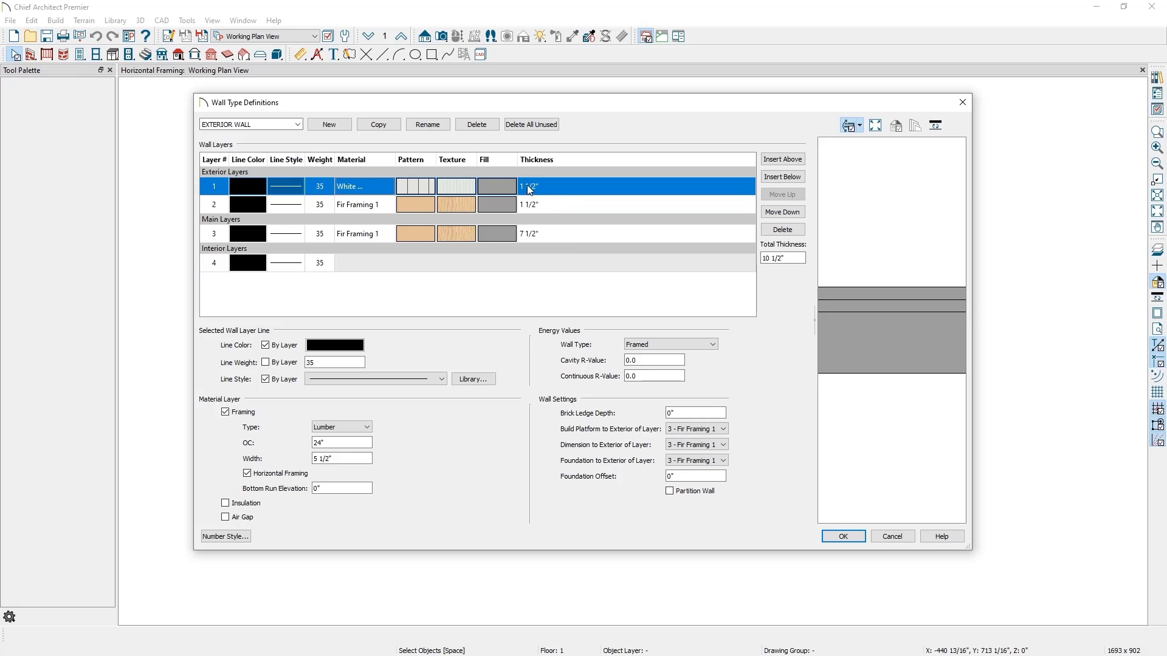
- Set the siding layer to 1/8" thick without framing and save the wall type
click(571, 193)
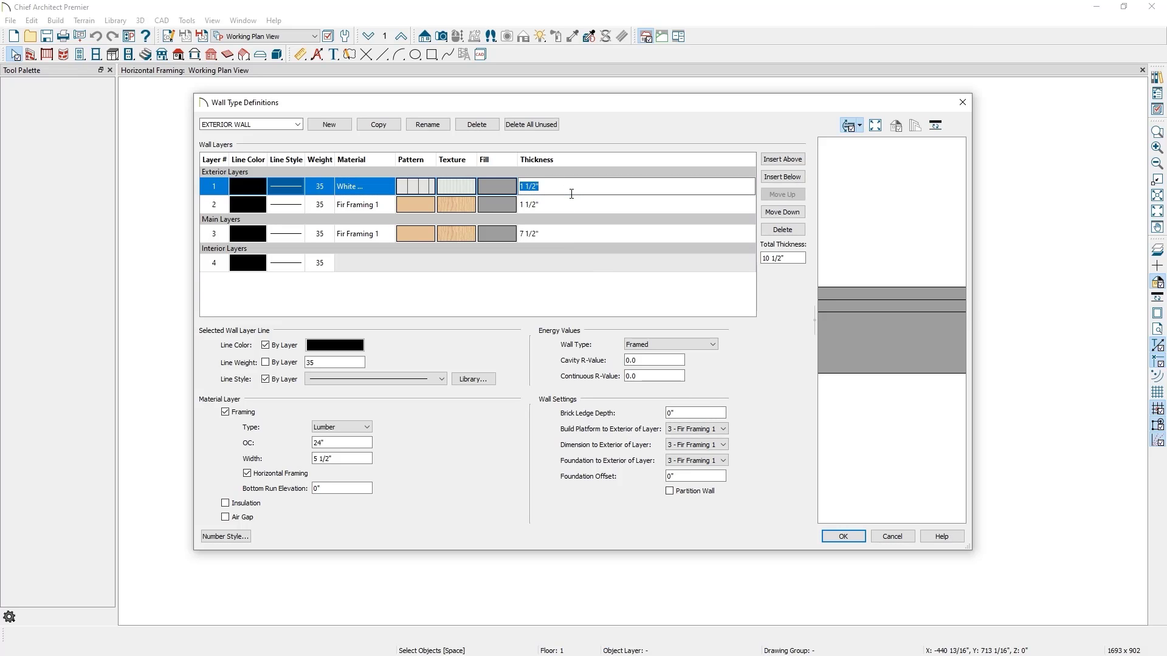
text(1/8)
click(570, 213)
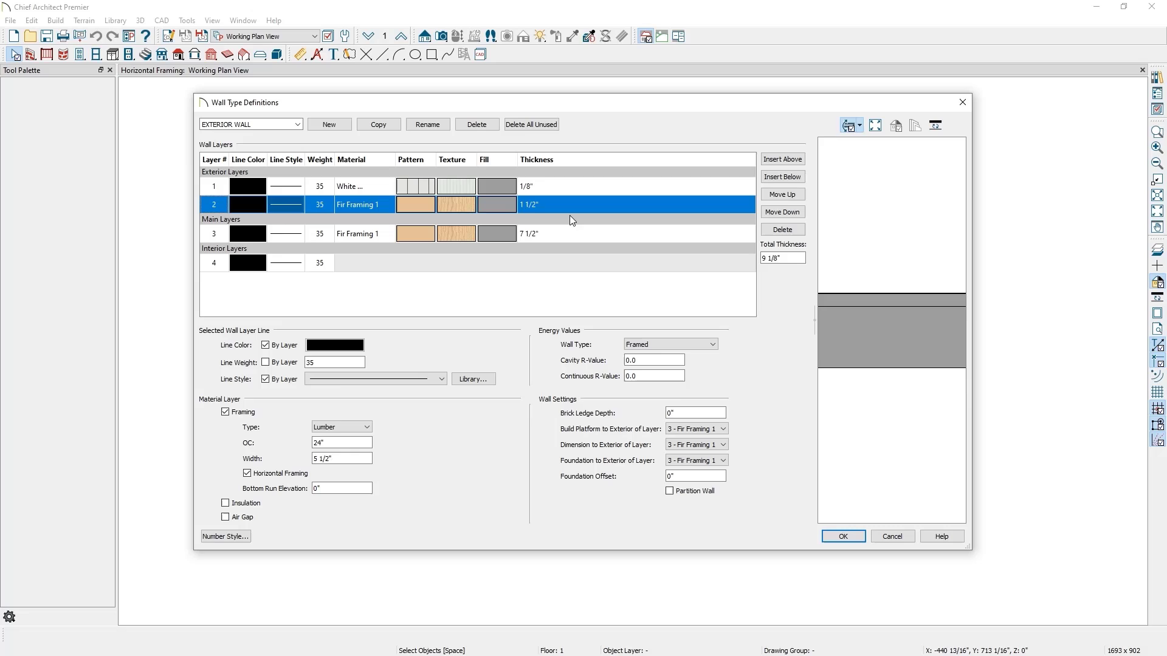
click(567, 187)
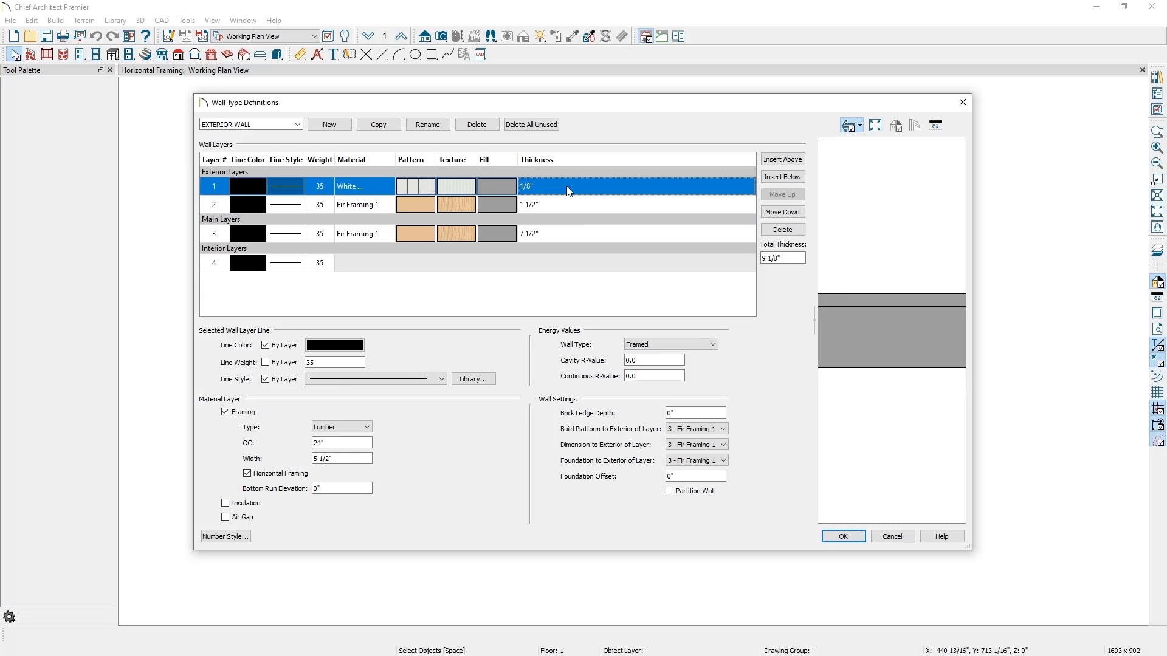
click(242, 414)
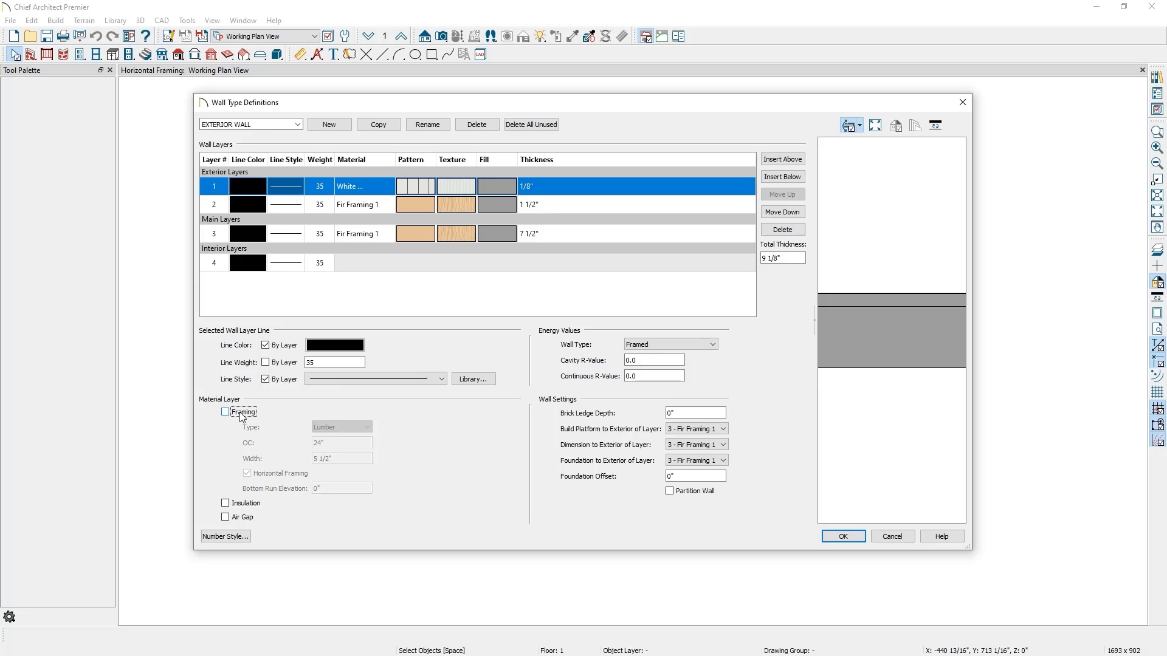
click(843, 536)
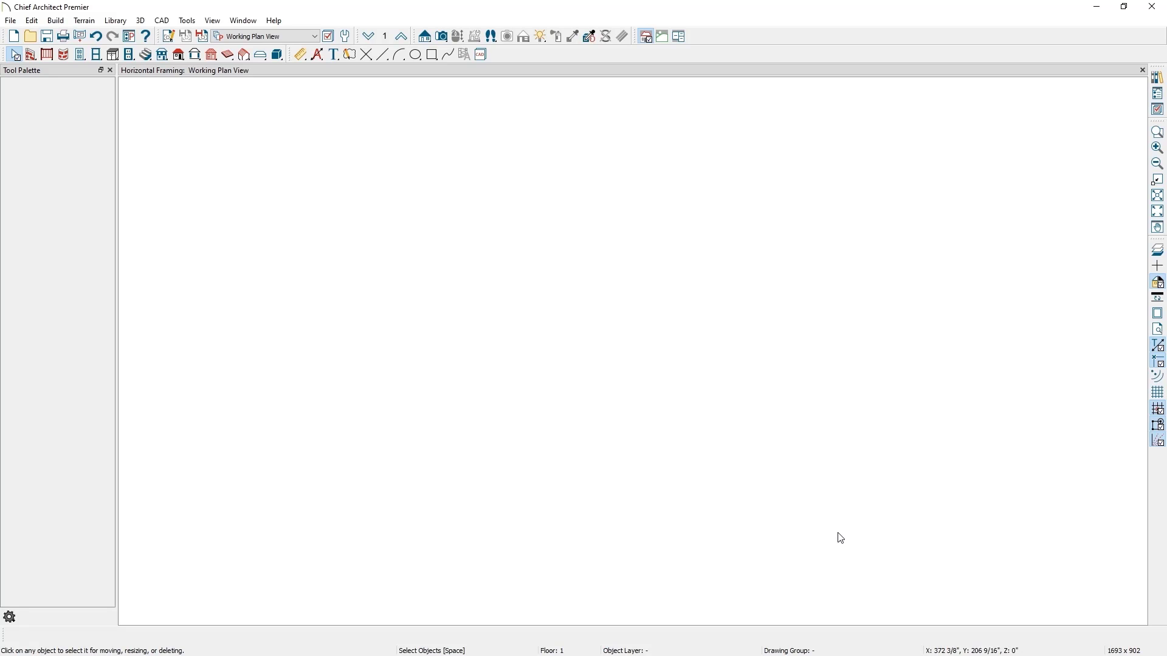
- In Default Settings, change the Exterior Wall default wall type from Siding-6 to EXTERIOR WALL
click(344, 36)
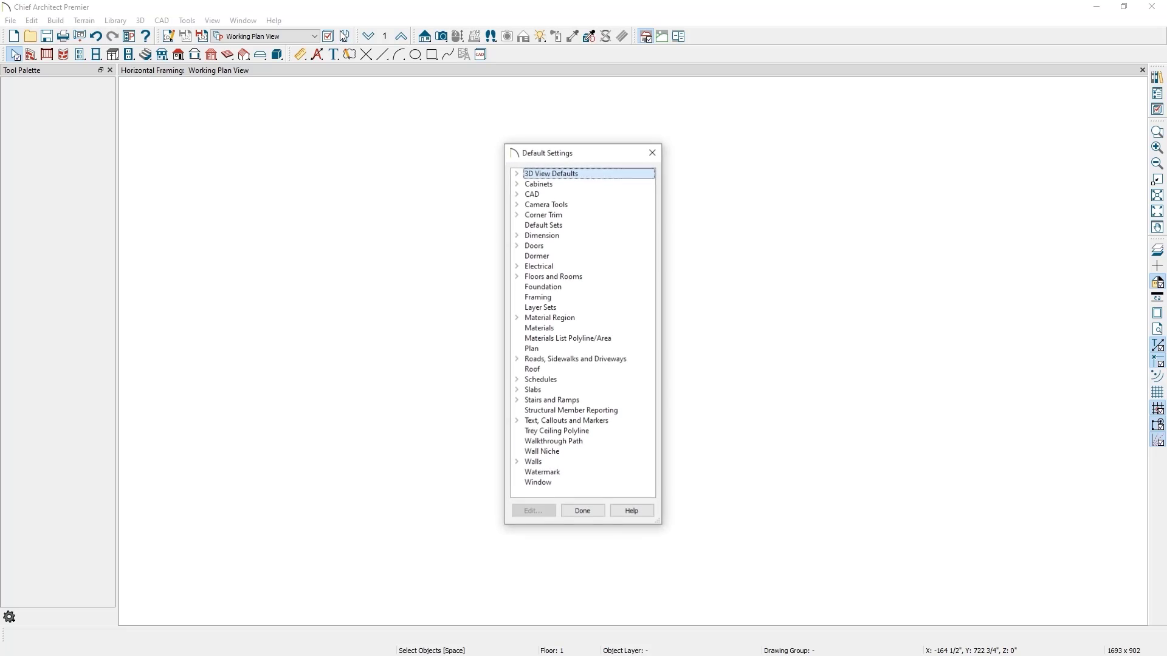
click(518, 463)
click(574, 486)
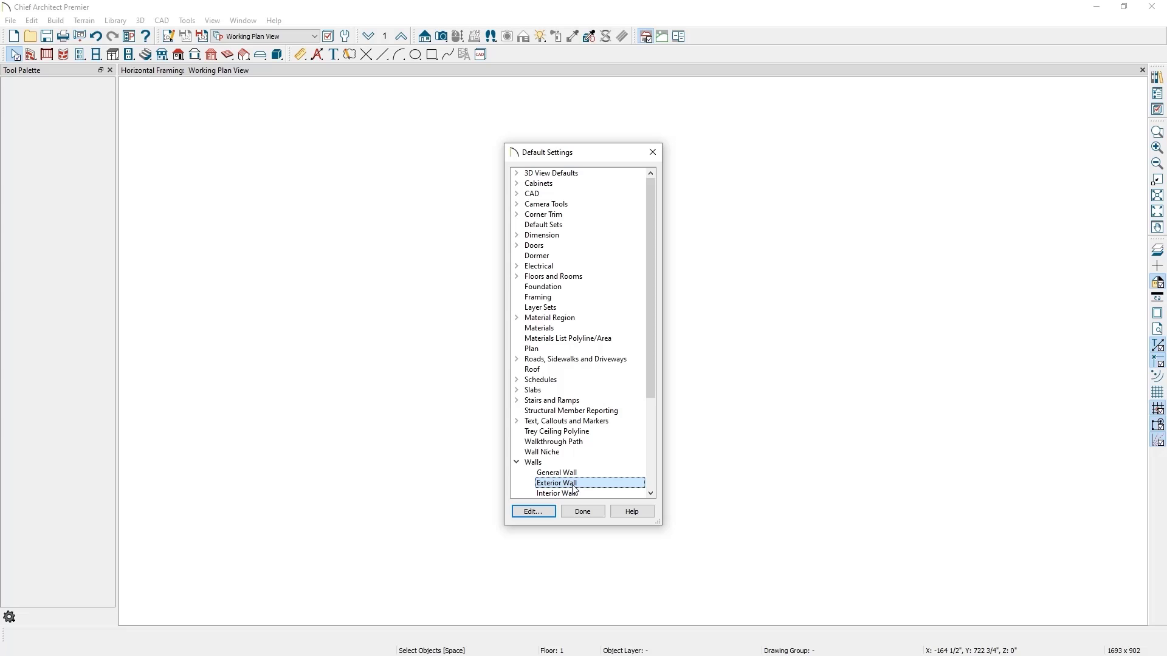
click(533, 512)
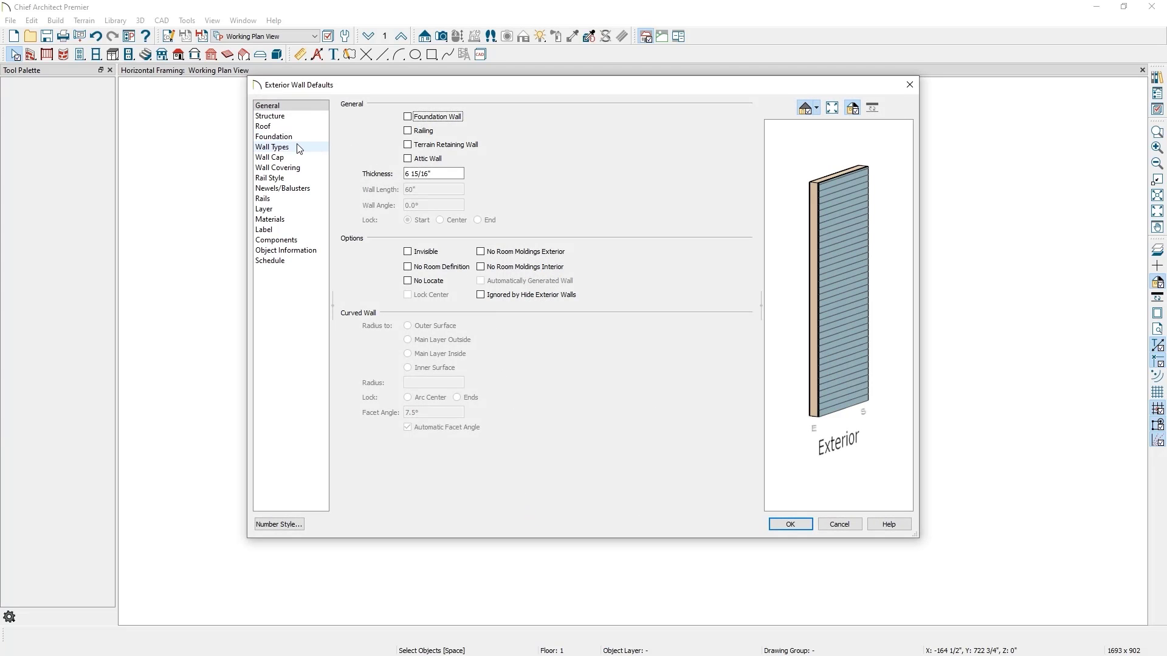
click(298, 147)
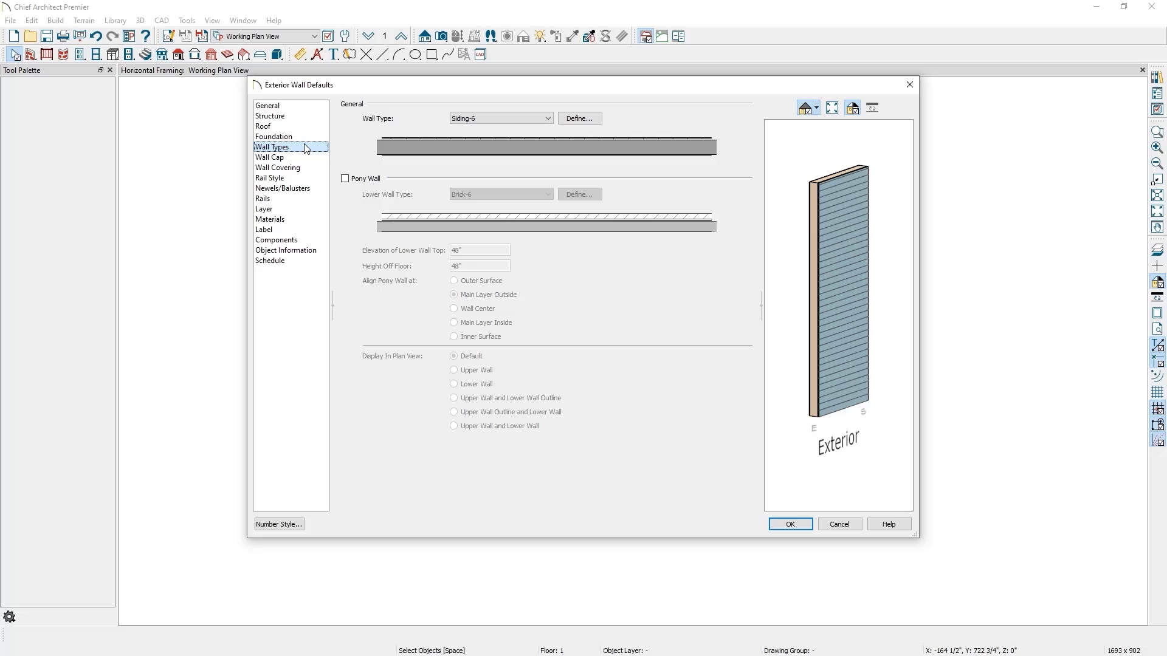
click(494, 118)
click(519, 235)
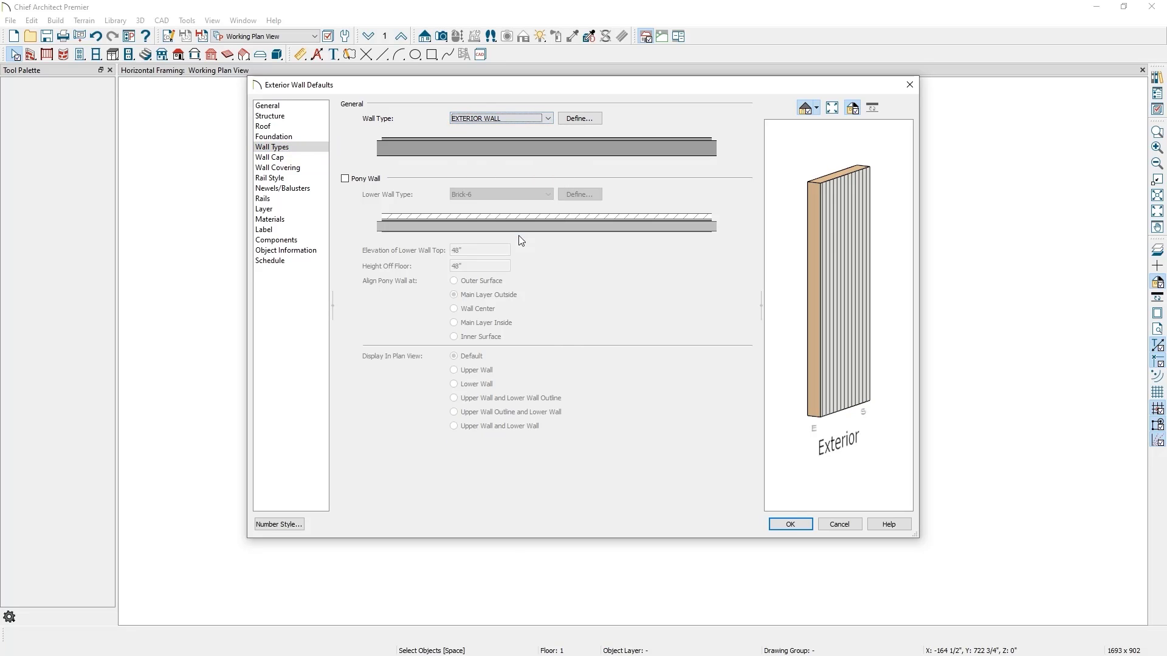
click(785, 523)
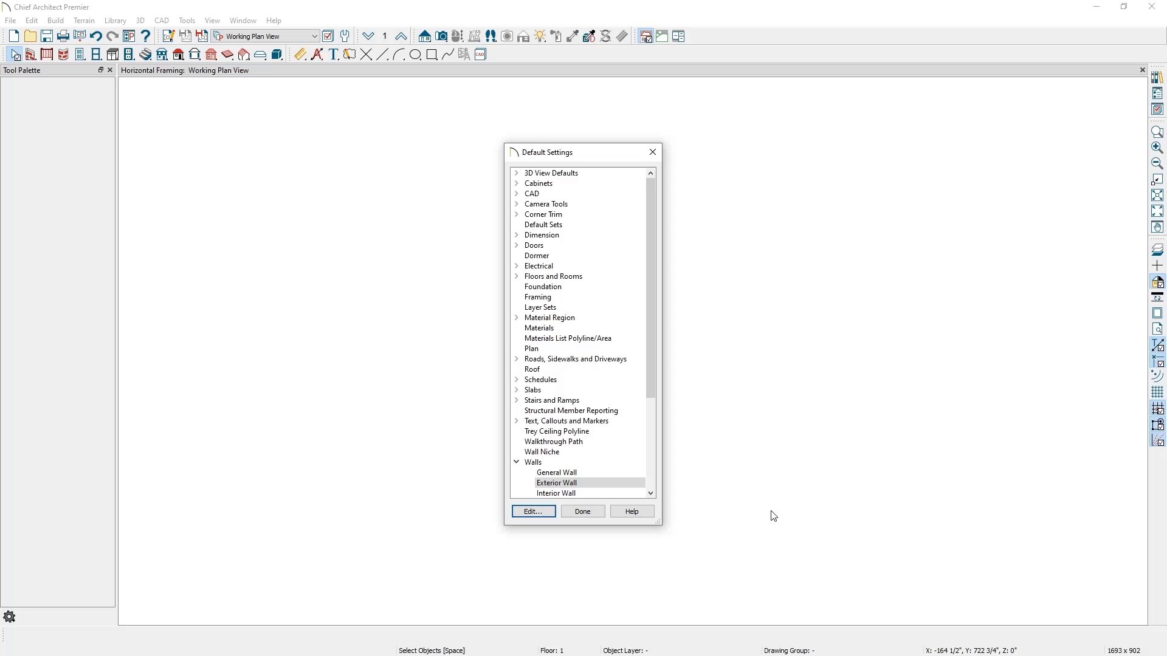
click(598, 512)
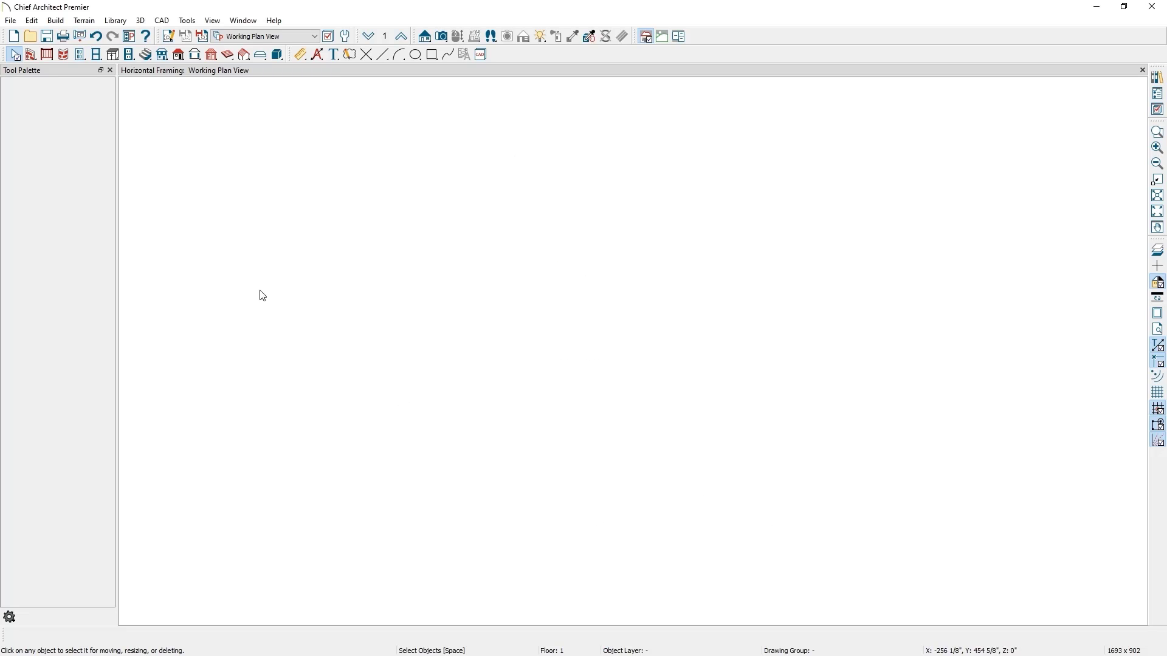
- Draw a 50' x 30' rectangle of exterior walls and show a Perspective Framing Overview
click(31, 54)
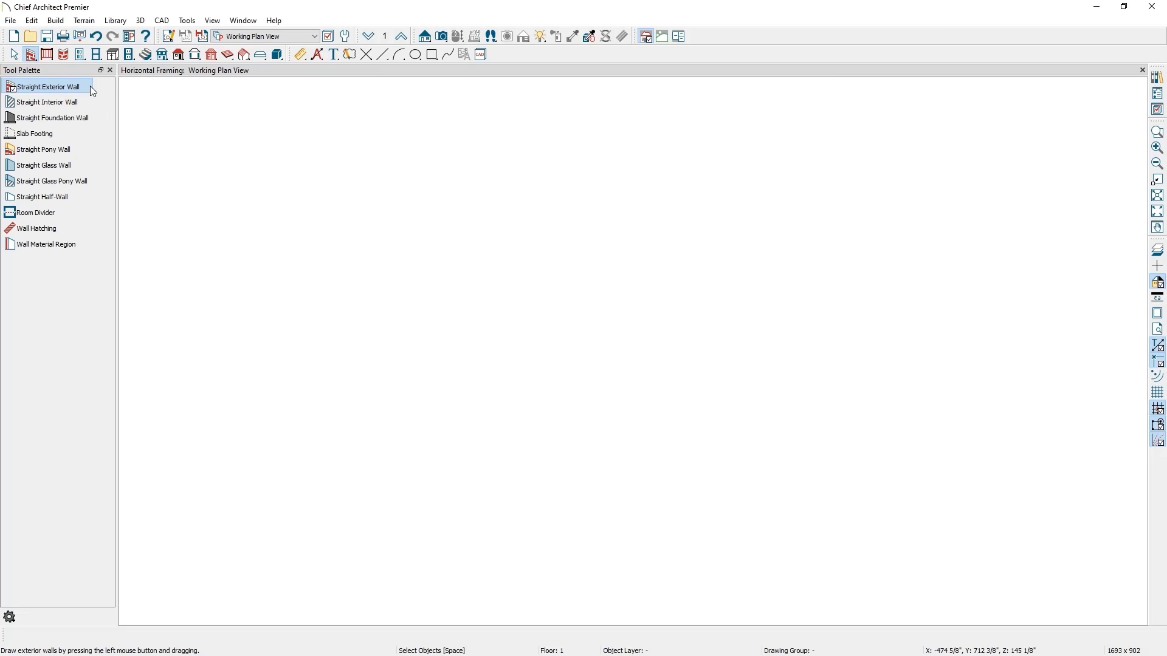
drag(269, 195, 720, 346)
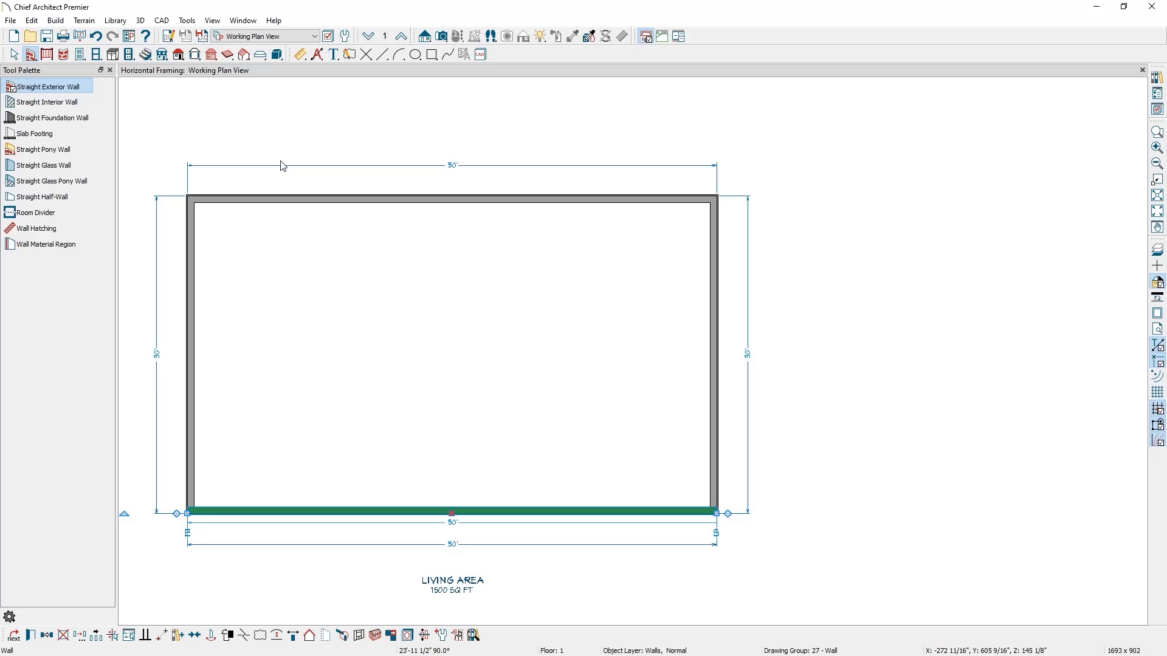
click(441, 38)
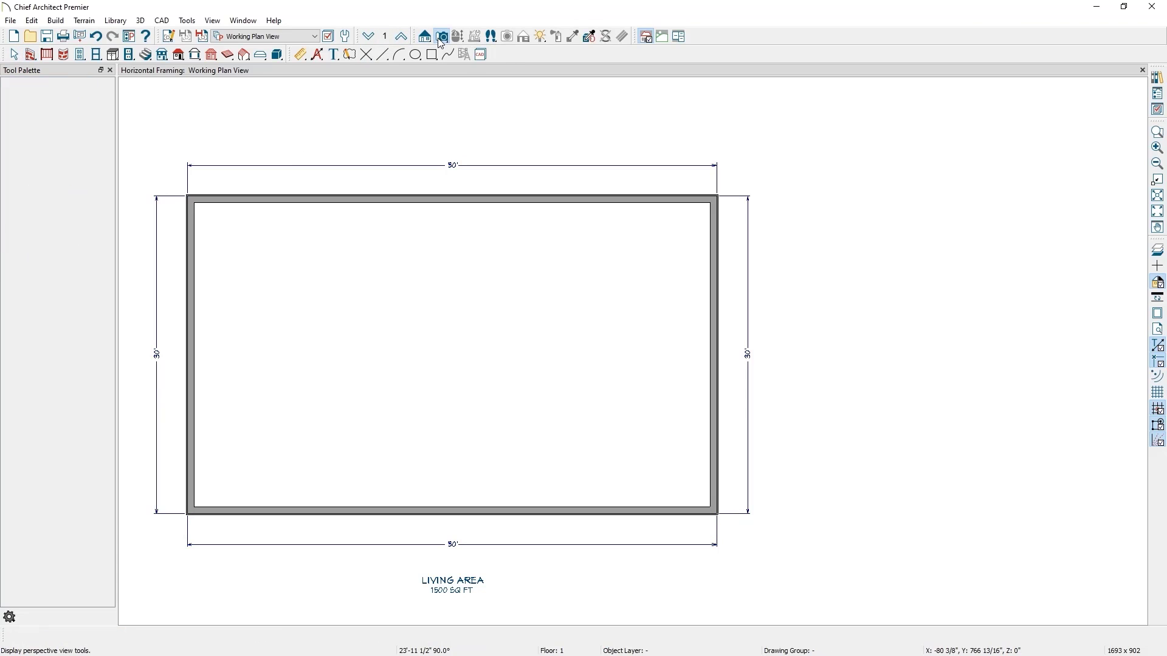
click(80, 134)
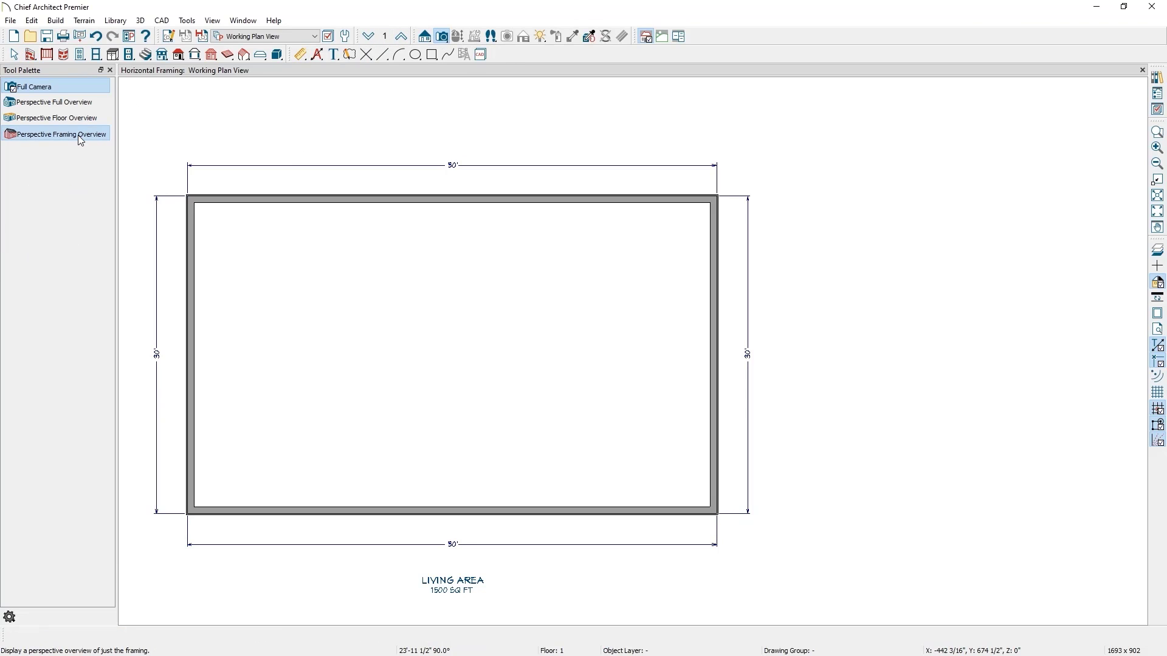